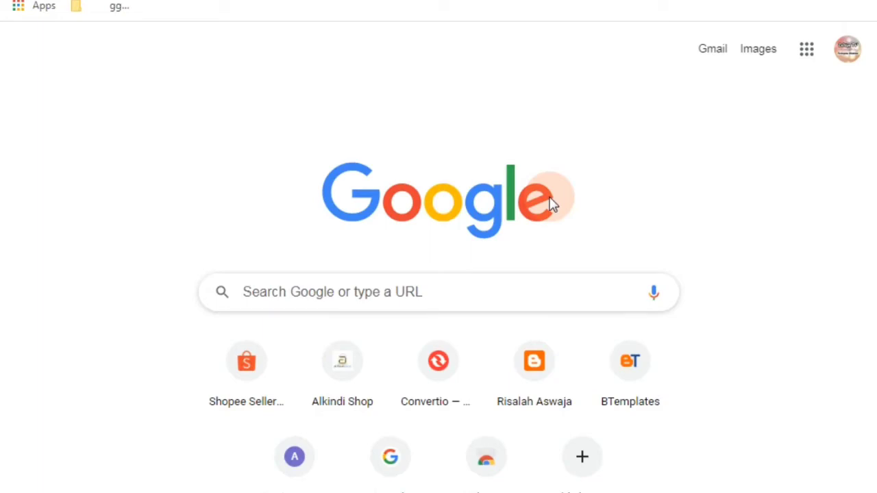
Step: Go to convertio.co by entering the address in the Google search box
{"action": "left_click", "coordinate": [431, 280]}
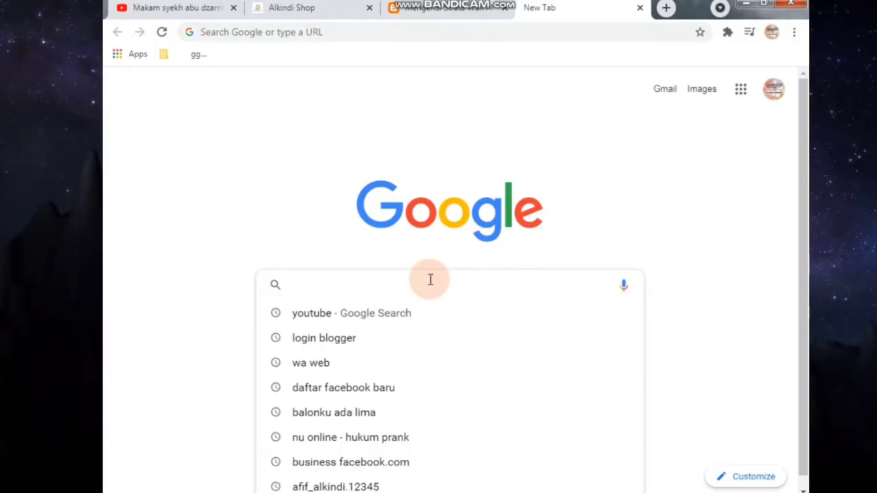
{"action": "type", "text": "con"}
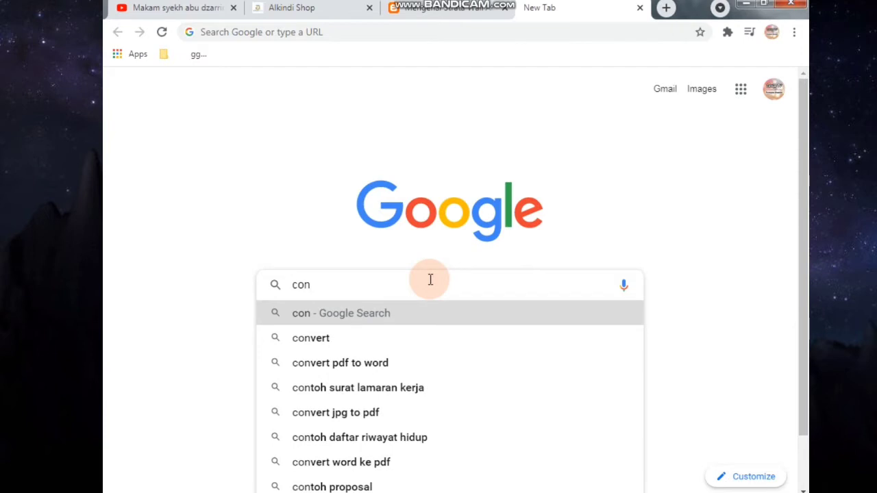
{"action": "type", "text": "ver"}
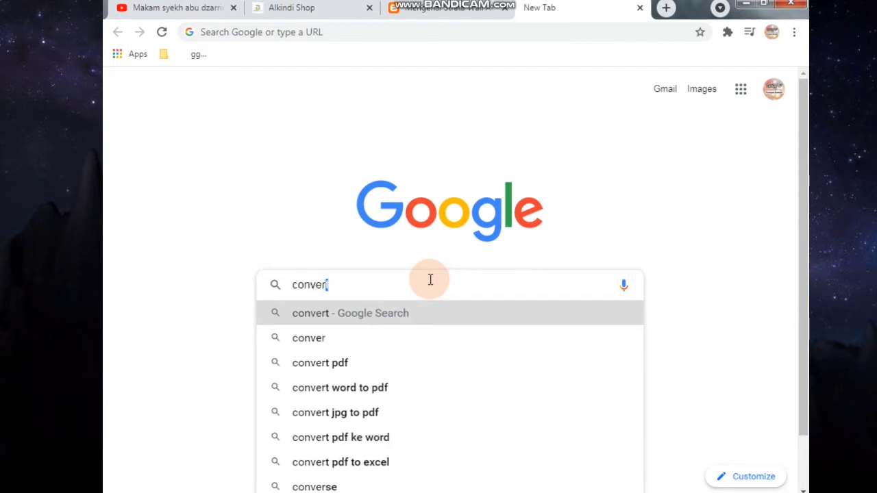
{"action": "type", "text": "tio"}
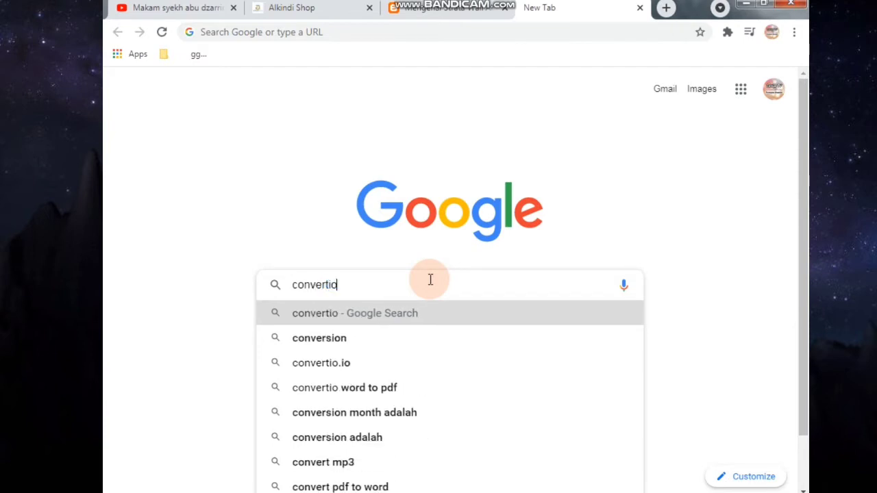
{"action": "type", "text": ".co"}
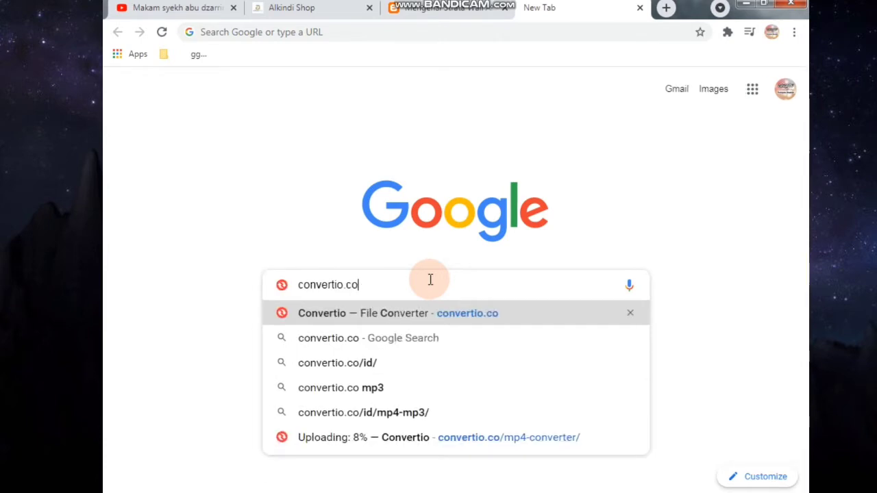
{"action": "key", "text": "Return"}
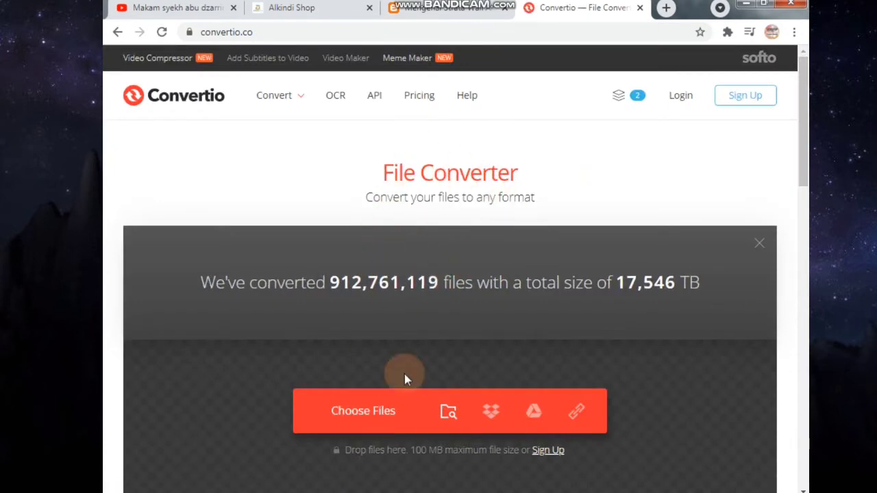
{"action": "scroll", "coordinate": [698, 404], "scroll_direction": "down", "scroll_amount": 2}
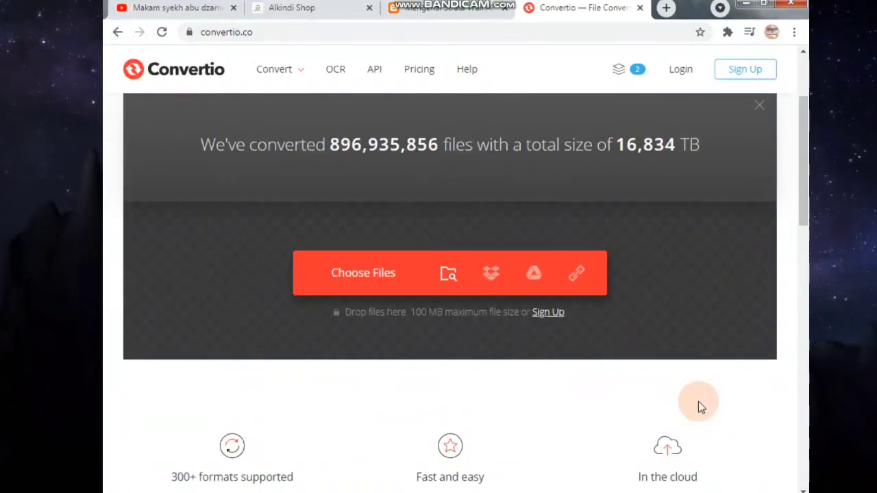
{"action": "scroll", "coordinate": [699, 404], "scroll_direction": "up", "scroll_amount": 3}
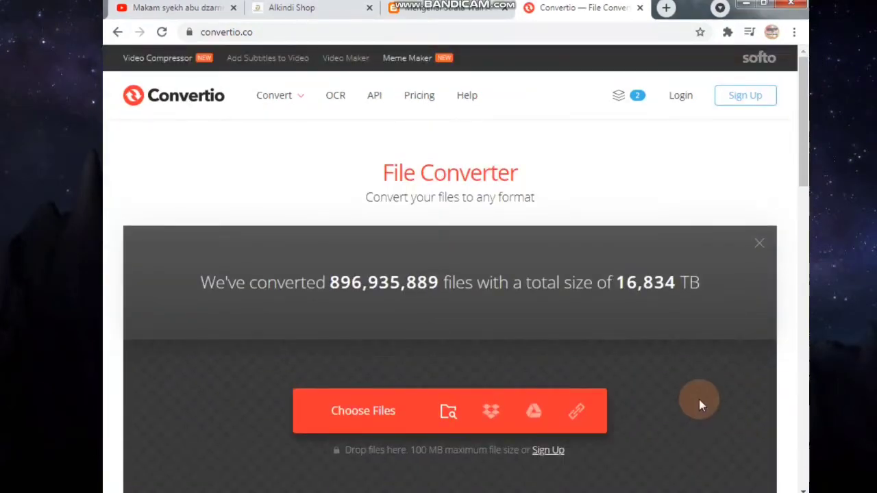
{"action": "scroll", "coordinate": [699, 404], "scroll_direction": "down", "scroll_amount": 2}
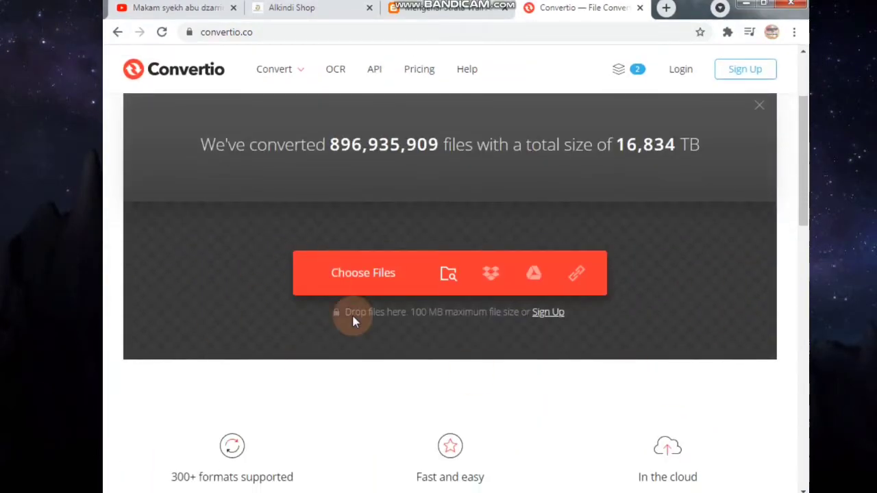
{"action": "left_click", "coordinate": [368, 274]}
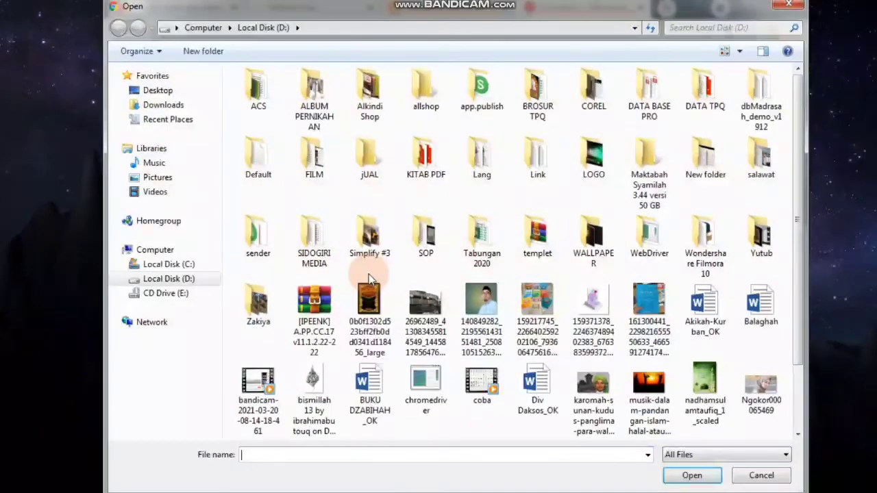
{"action": "left_click_drag", "start_coordinate": [796, 223], "coordinate": [797, 304]}
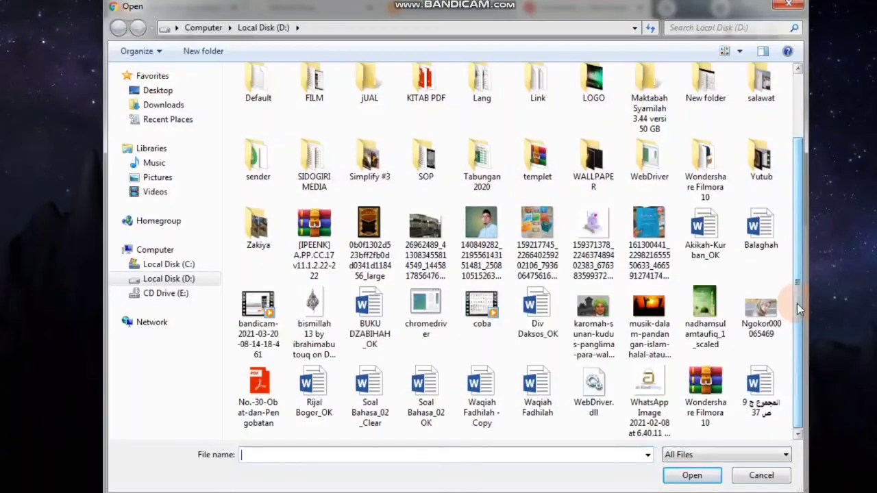
{"action": "left_click", "coordinate": [258, 253]}
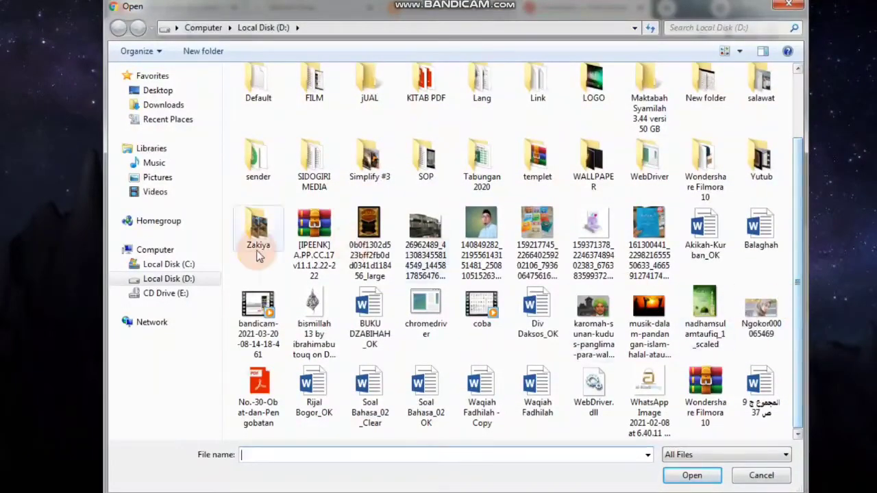
{"action": "left_click", "coordinate": [260, 329]}
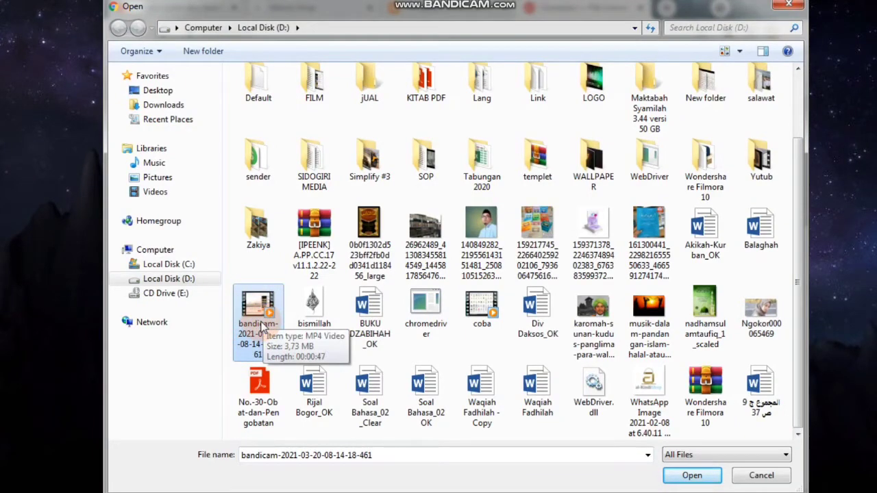
{"action": "left_click", "coordinate": [690, 475]}
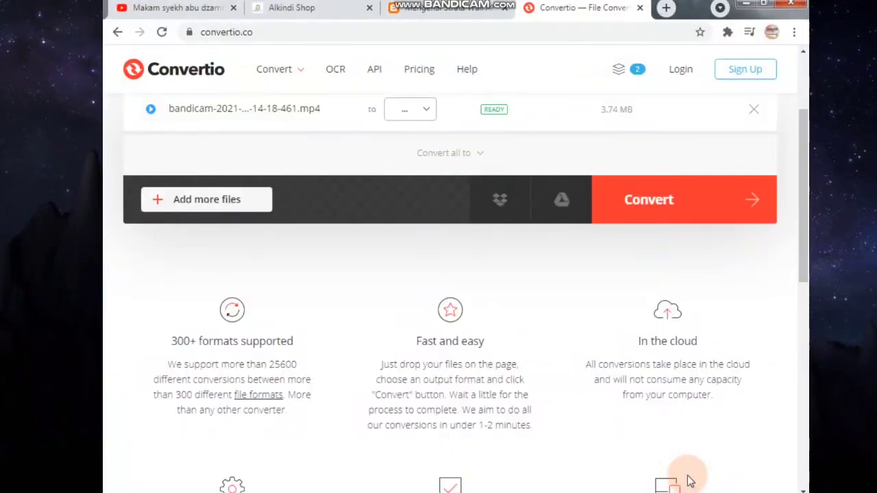
Step: Pick MP4 from the Video formats list as the recording's output format
{"action": "scroll", "coordinate": [612, 338], "scroll_direction": "up", "scroll_amount": 3}
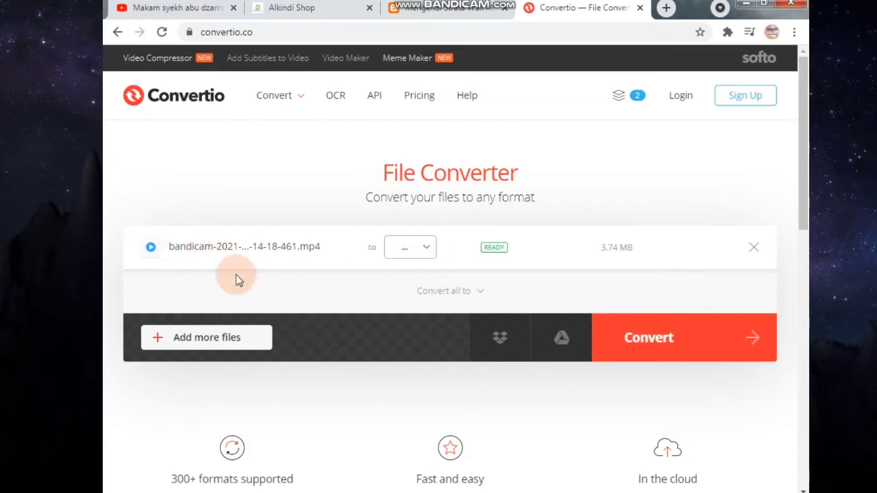
{"action": "left_click", "coordinate": [426, 250]}
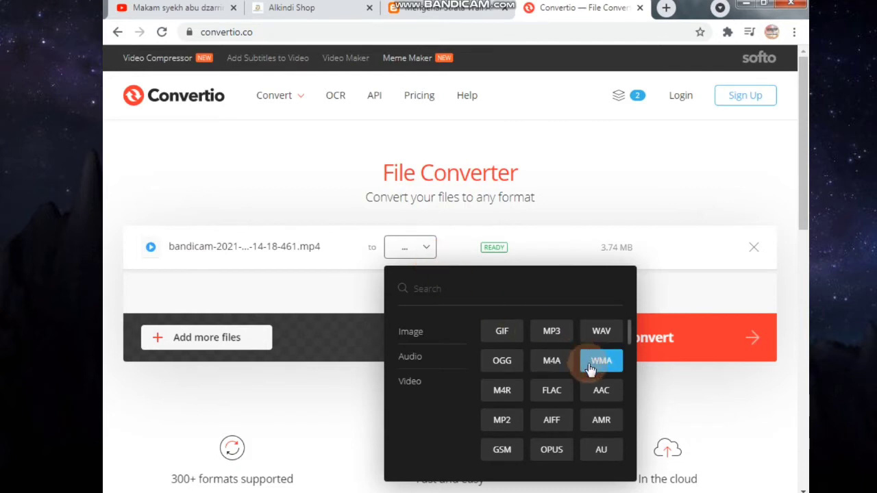
{"action": "scroll", "coordinate": [587, 388], "scroll_direction": "down", "scroll_amount": 5}
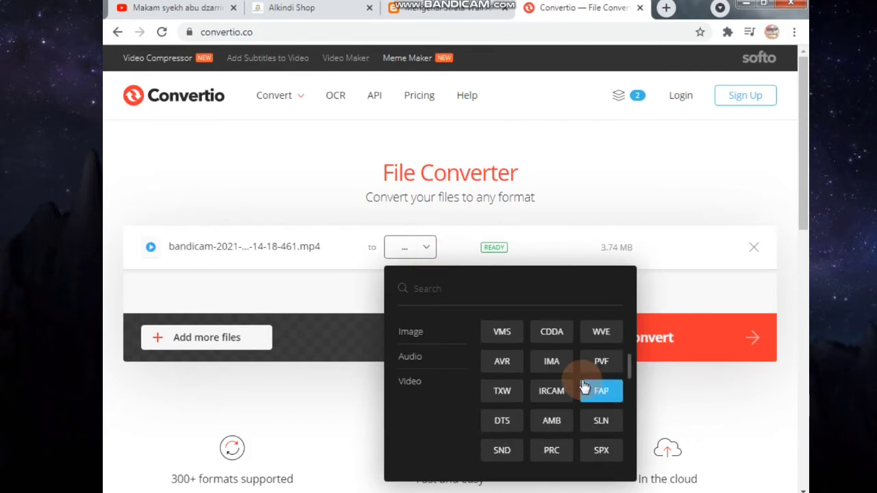
{"action": "scroll", "coordinate": [587, 388], "scroll_direction": "down", "scroll_amount": 2}
{"action": "scroll", "coordinate": [586, 388], "scroll_direction": "down", "scroll_amount": 5}
{"action": "scroll", "coordinate": [587, 385], "scroll_direction": "down", "scroll_amount": 3}
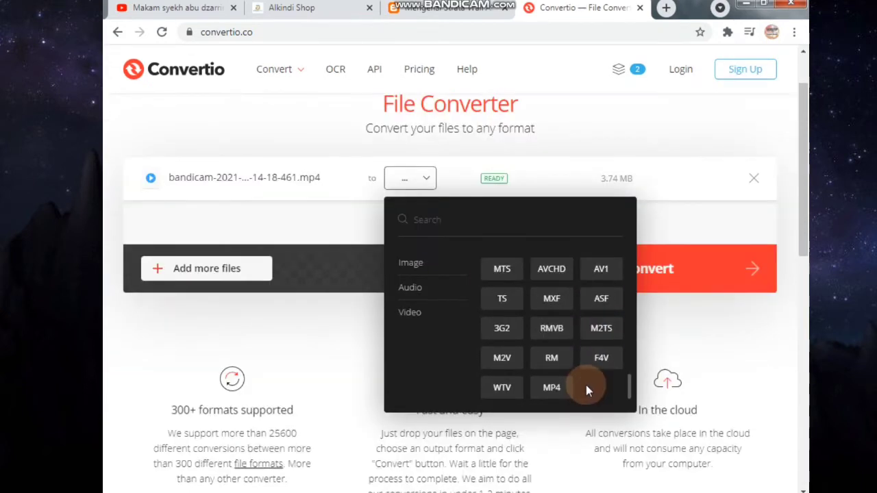
{"action": "left_click", "coordinate": [551, 389]}
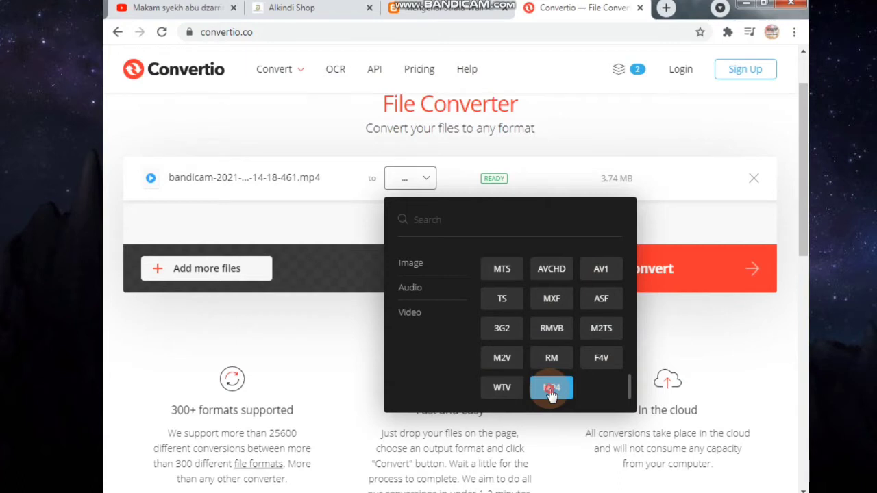
{"action": "scroll", "coordinate": [552, 394], "scroll_direction": "up", "scroll_amount": 1}
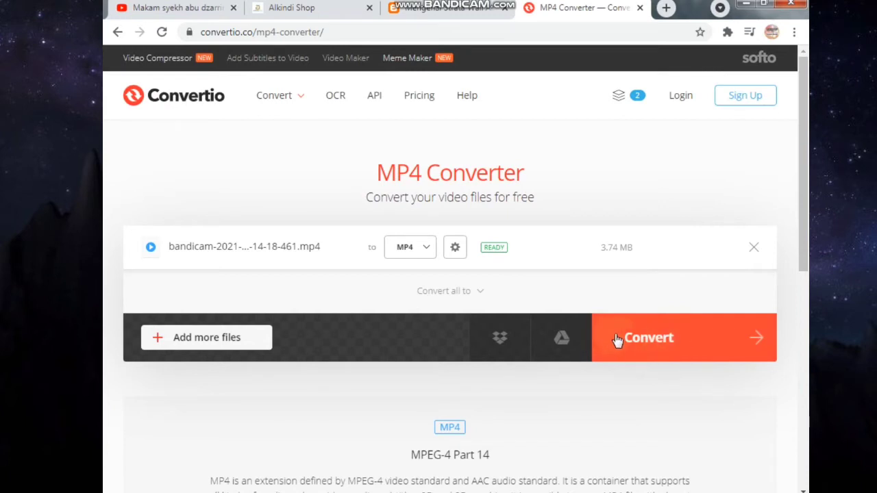
Step: Start the conversion and wait until the 3.67 MB MP4 is ready to download
{"action": "left_click", "coordinate": [659, 339]}
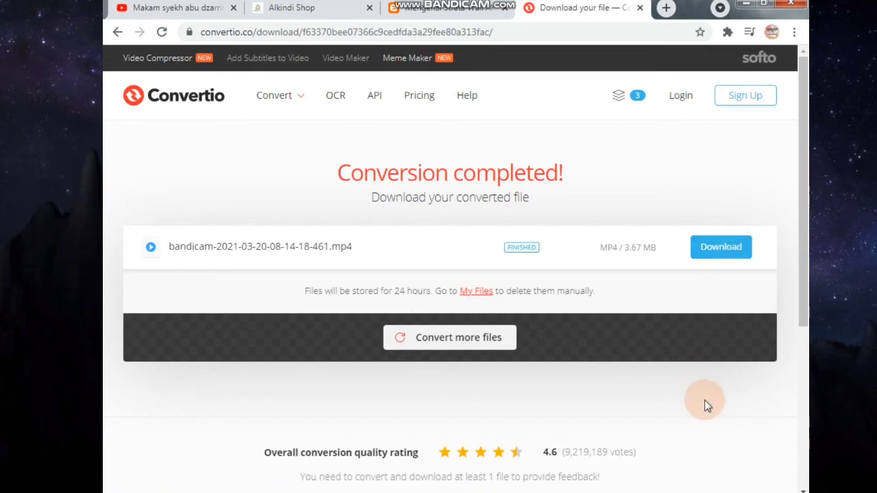
Step: Download the converted bandicam MP4 into the Downloads folder
{"action": "left_click", "coordinate": [730, 249]}
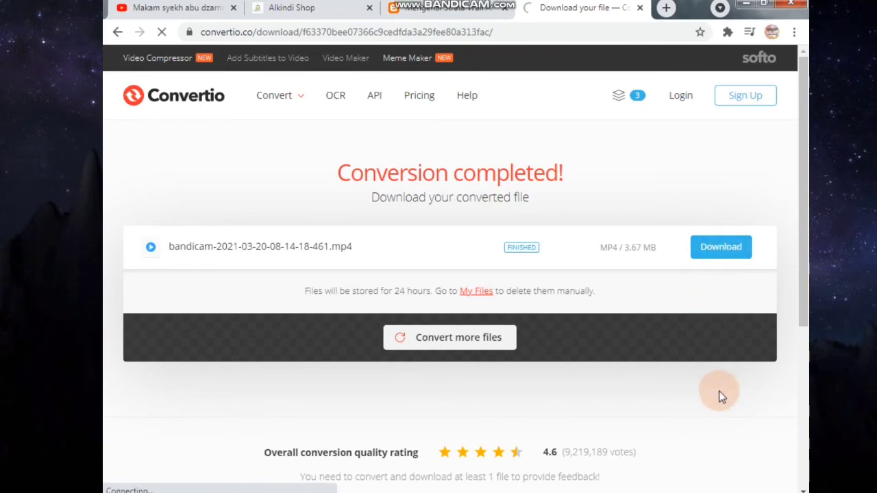
{"action": "scroll", "coordinate": [719, 391], "scroll_direction": "down", "scroll_amount": 1}
{"action": "scroll", "coordinate": [719, 391], "scroll_direction": "down", "scroll_amount": 2}
{"action": "scroll", "coordinate": [719, 391], "scroll_direction": "up", "scroll_amount": 2}
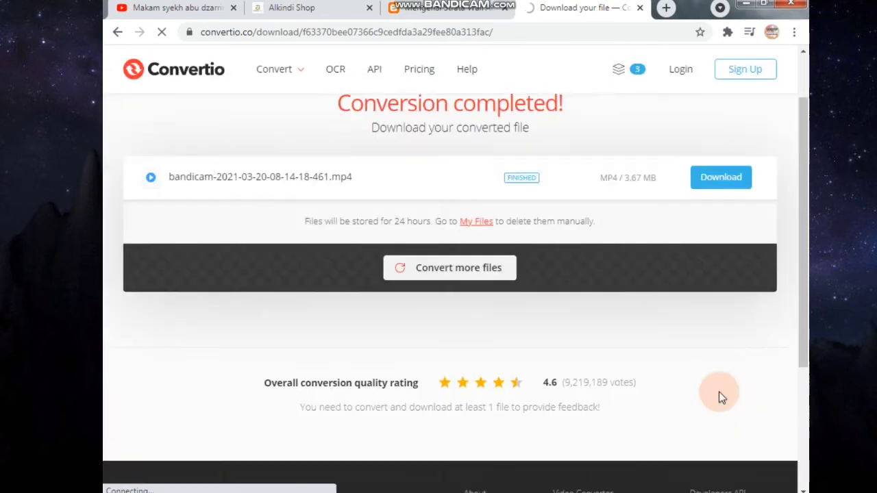
{"action": "scroll", "coordinate": [718, 391], "scroll_direction": "up", "scroll_amount": 1}
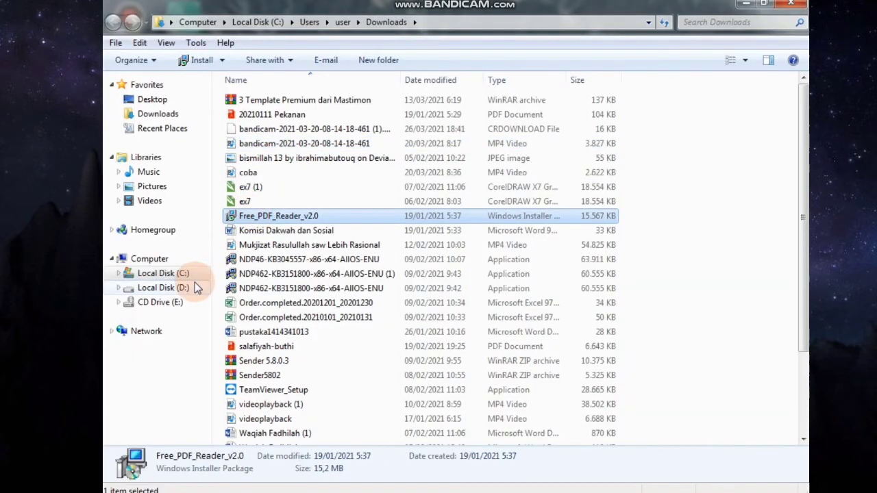
Step: Play the downloaded bandicam MP4 in Windows Media Player using the file's Play command
{"action": "left_click", "coordinate": [258, 149]}
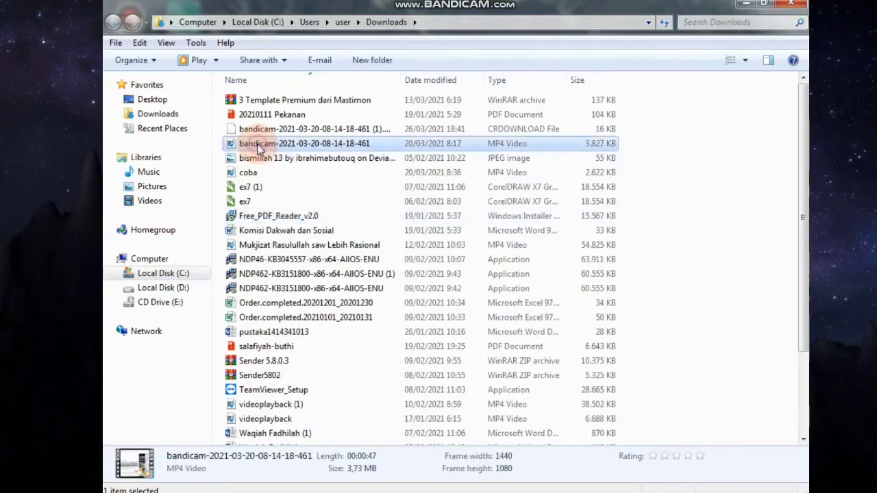
{"action": "right_click", "coordinate": [252, 144]}
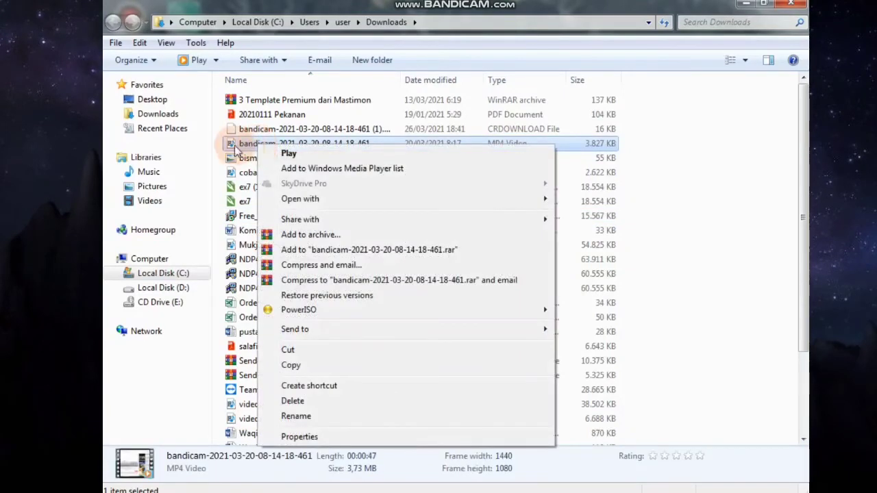
{"action": "key", "text": "Escape"}
{"action": "key", "text": "Down"}
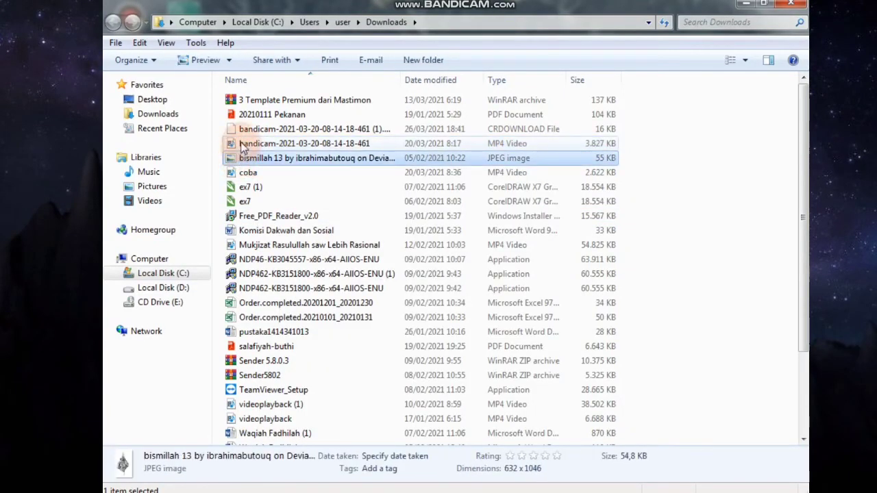
{"action": "left_click", "coordinate": [241, 144]}
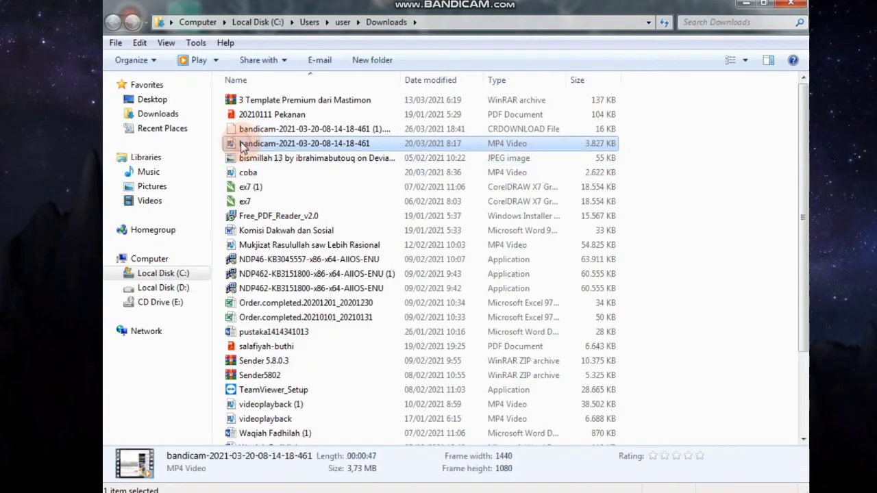
{"action": "right_click", "coordinate": [279, 145]}
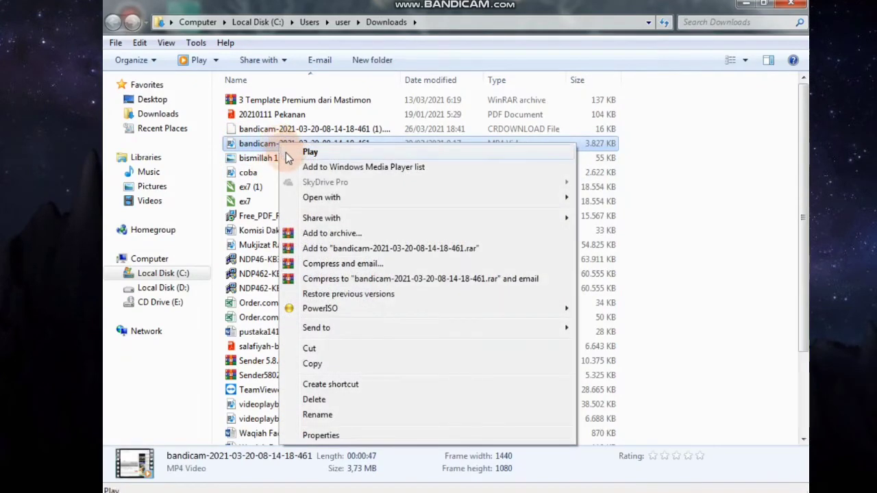
{"action": "left_click", "coordinate": [287, 154]}
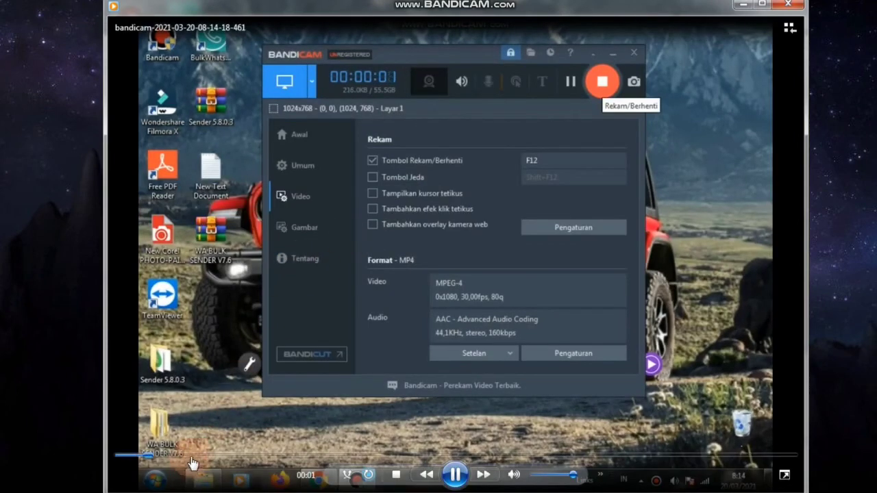
Step: Skip through the video to 0:05, 0:13, 0:19, 0:24 and 0:31, then close the player
{"action": "left_click", "coordinate": [200, 455]}
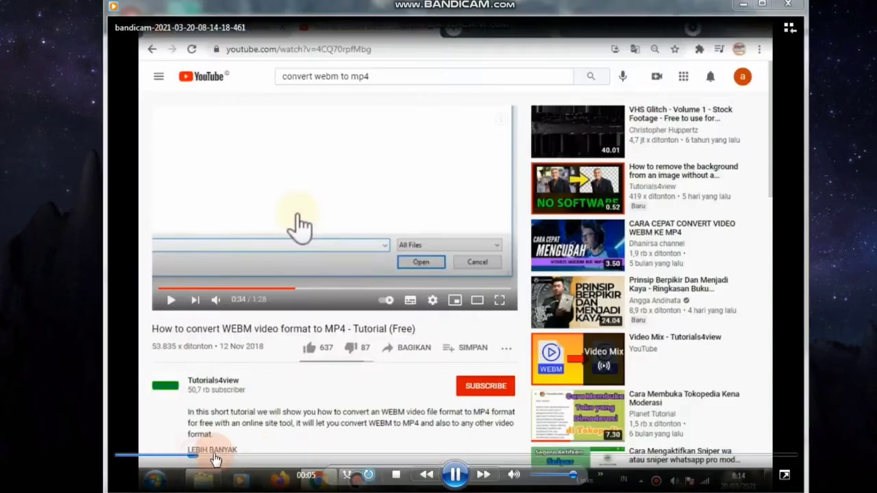
{"action": "left_click_drag", "start_coordinate": [214, 459], "coordinate": [337, 463]}
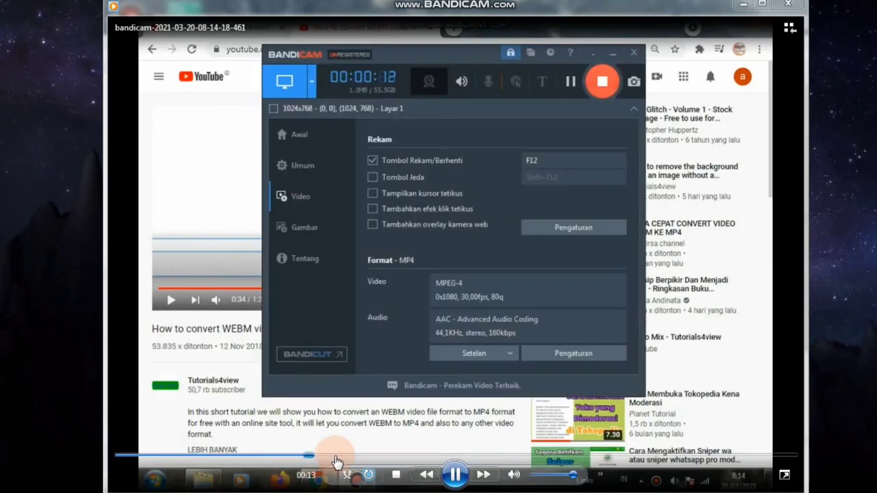
{"action": "left_click", "coordinate": [398, 455]}
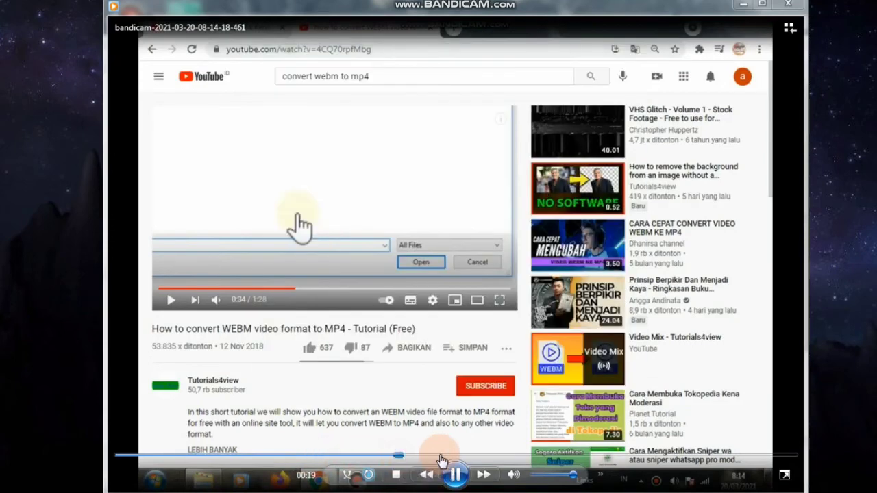
{"action": "left_click", "coordinate": [476, 456]}
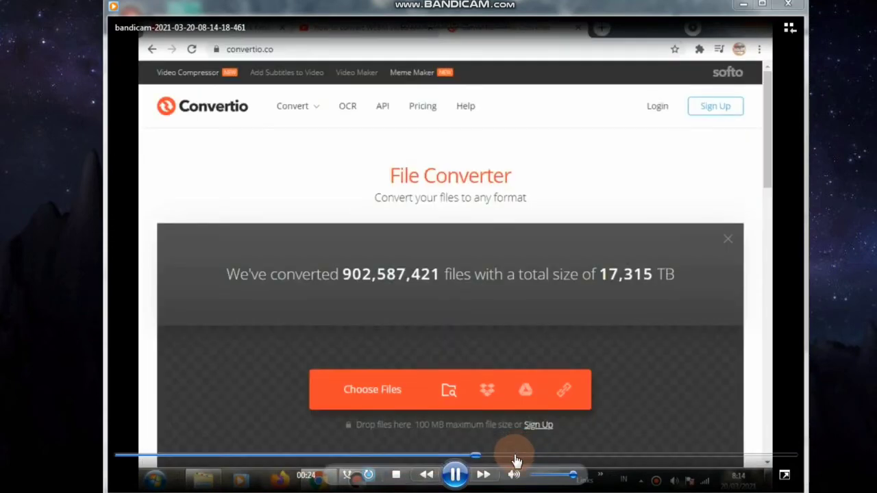
{"action": "left_click", "coordinate": [568, 456]}
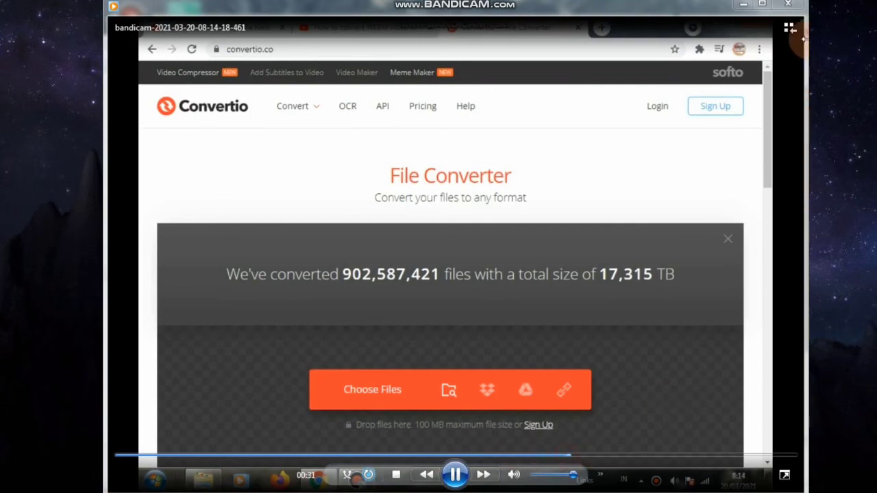
{"action": "left_click", "coordinate": [788, 4]}
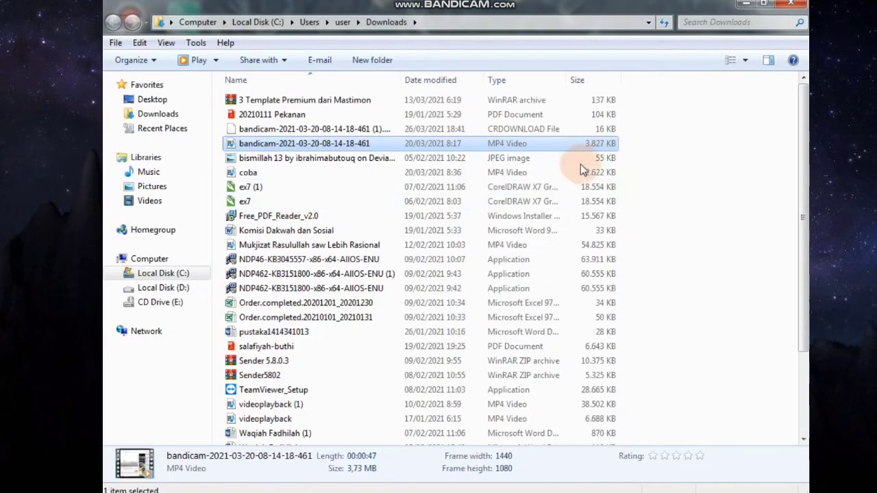
Step: Check the MP4's properties (MP4 Video, 3.73 MB), then switch to Local Disk (D:)
{"action": "right_click", "coordinate": [313, 146]}
{"action": "left_click", "coordinate": [364, 436]}
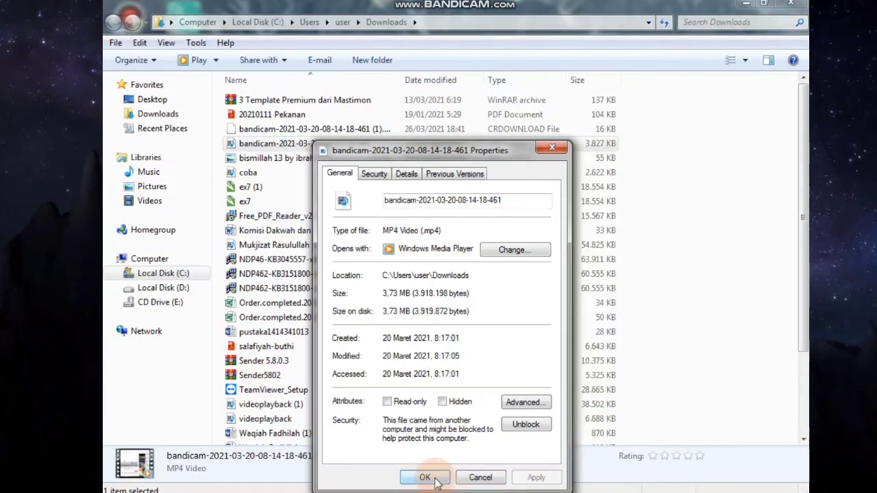
{"action": "left_click", "coordinate": [432, 477]}
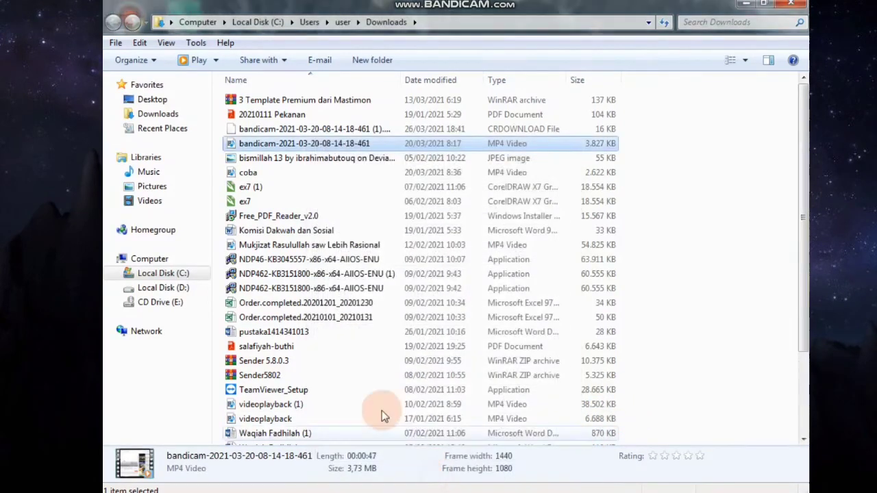
{"action": "left_click", "coordinate": [160, 287]}
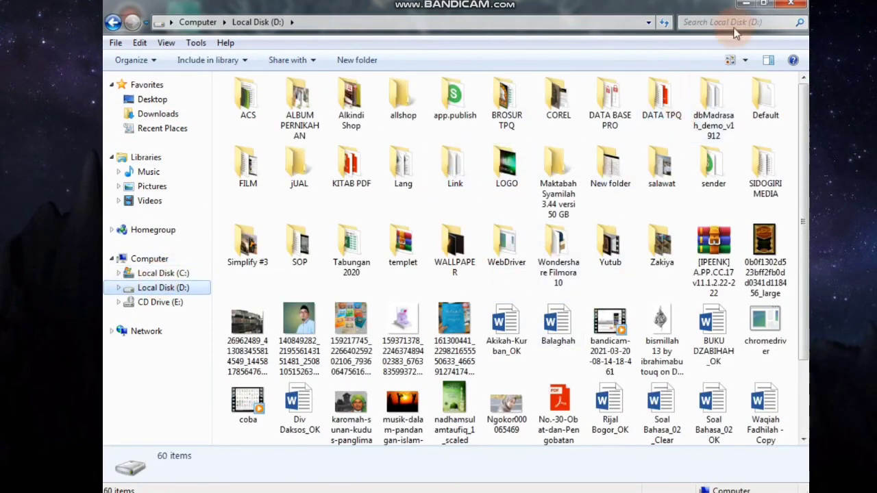
Step: Minimize the Local Disk (D:) Explorer window to reveal the desktop
{"action": "left_click", "coordinate": [743, 6]}
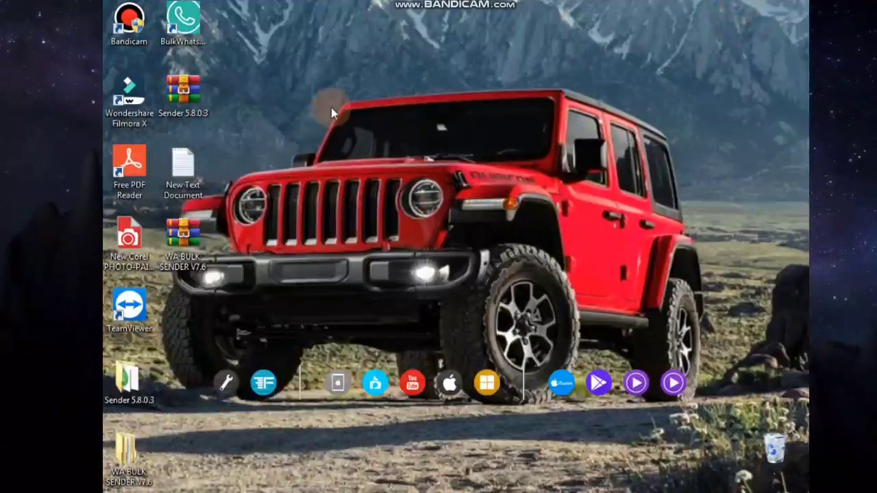